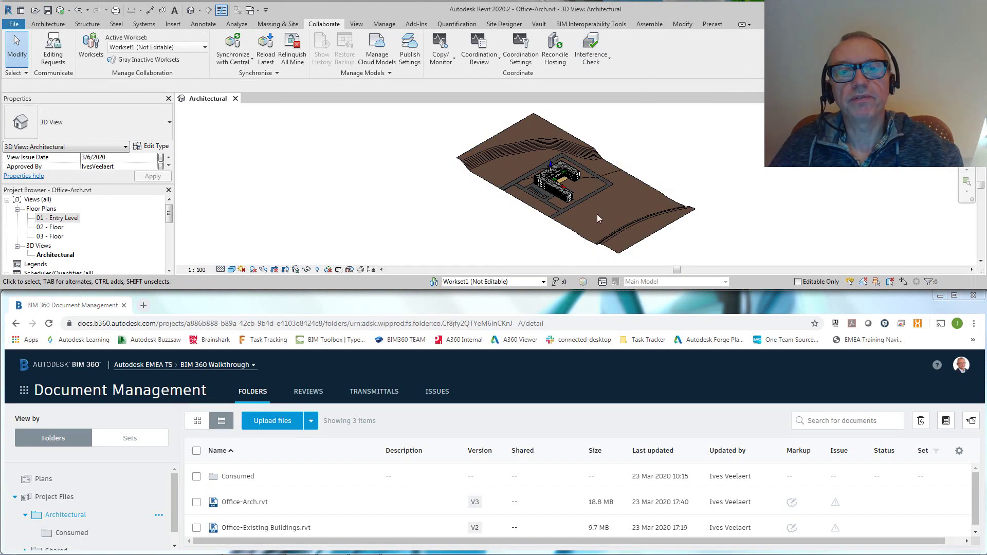
- Maximize the Revit window and zoom to fit the whole Architectural 3D site model
left_click(565, 307)
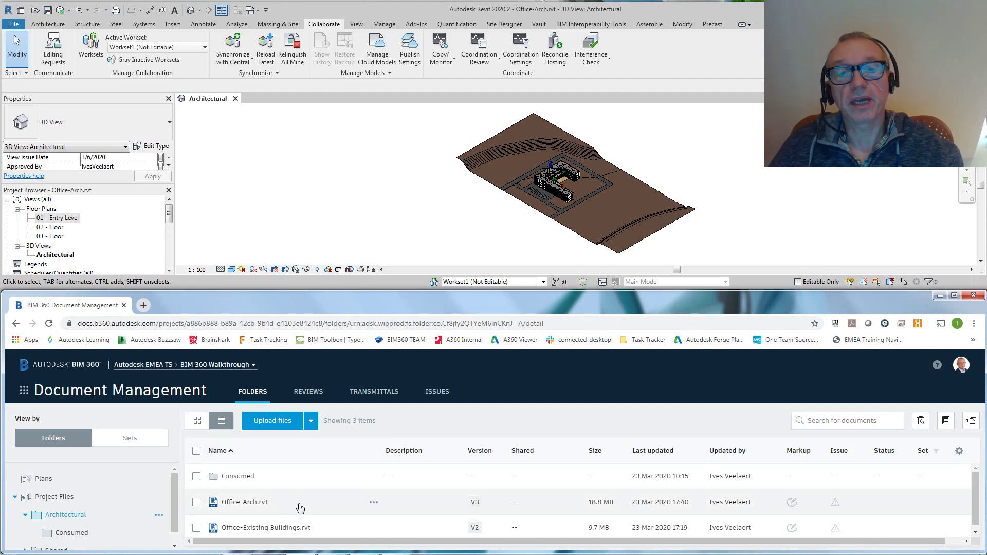
left_click(384, 199)
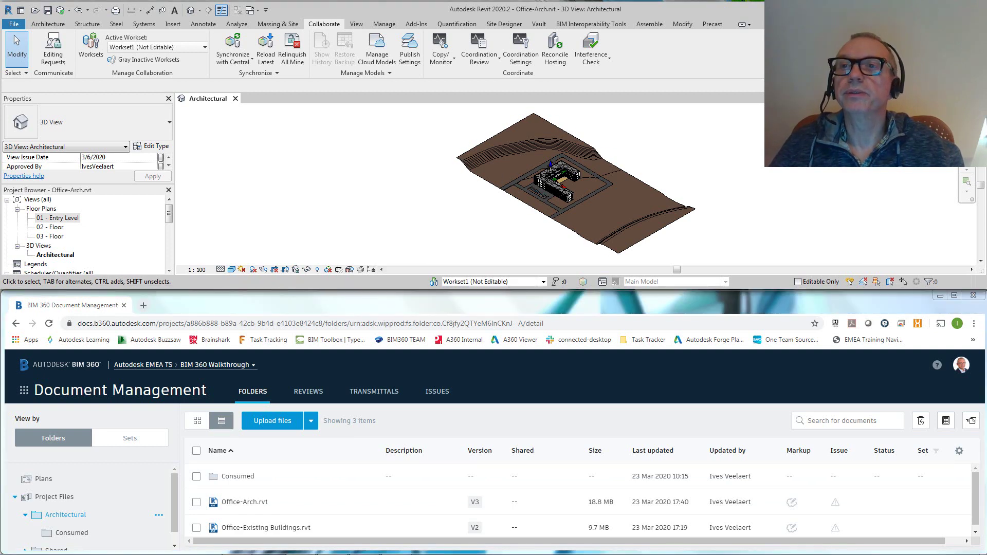
key("super+Up")
key("z")
key("f")
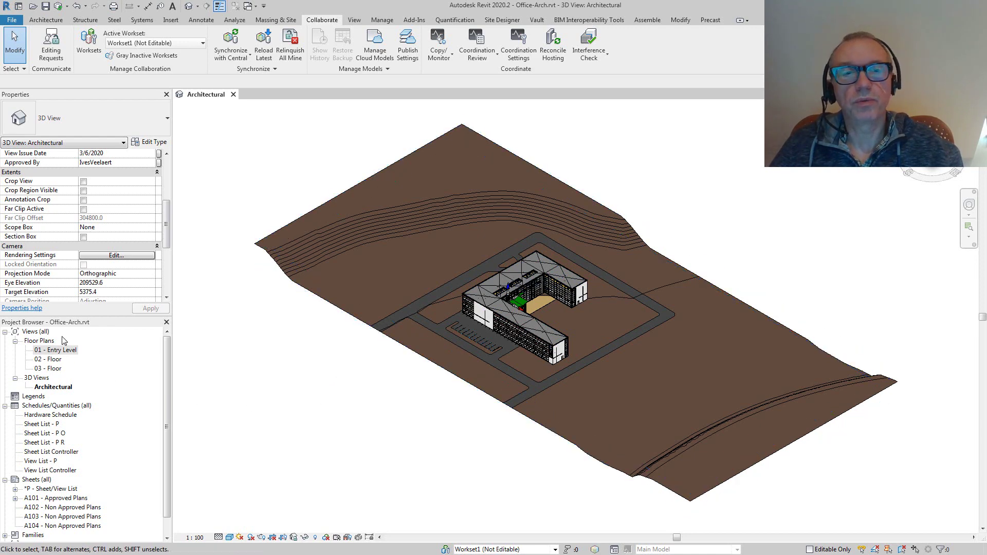
double_click(56, 350)
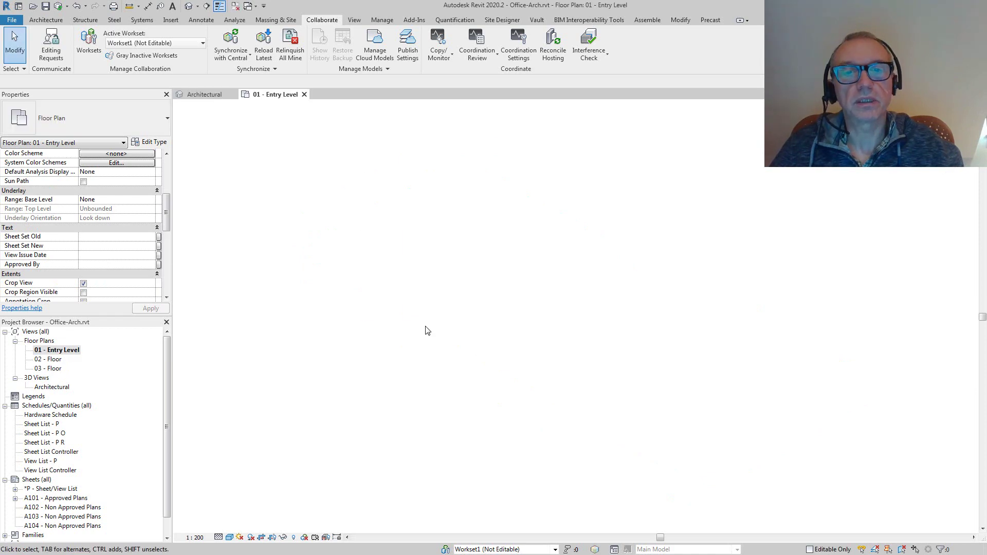
left_click(304, 94)
double_click(57, 359)
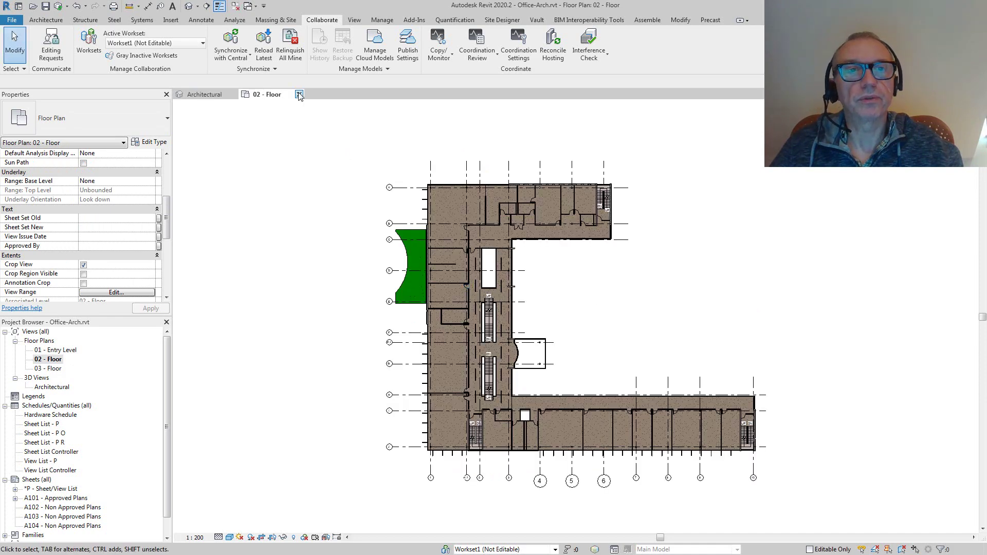
left_click(299, 94)
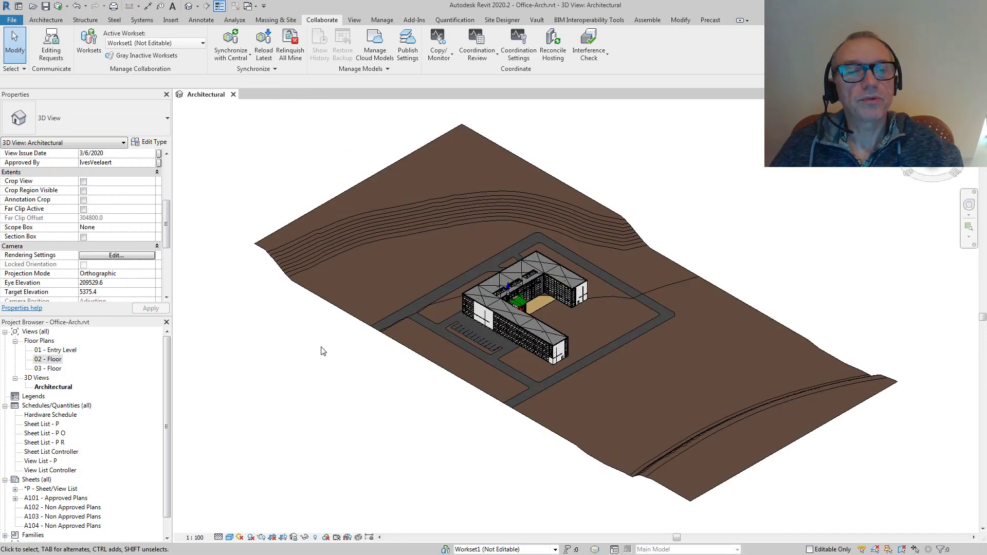
double_click(51, 499)
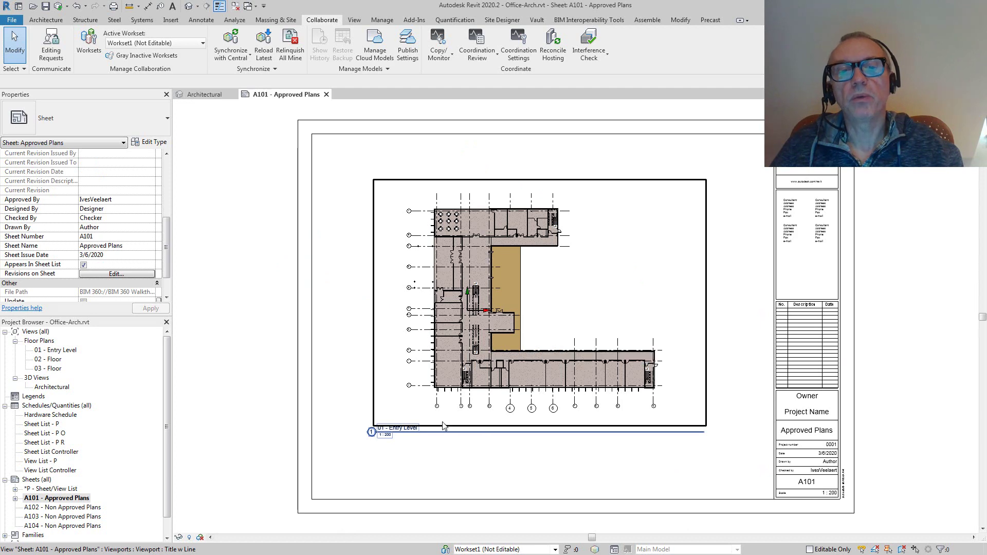
left_click(326, 94)
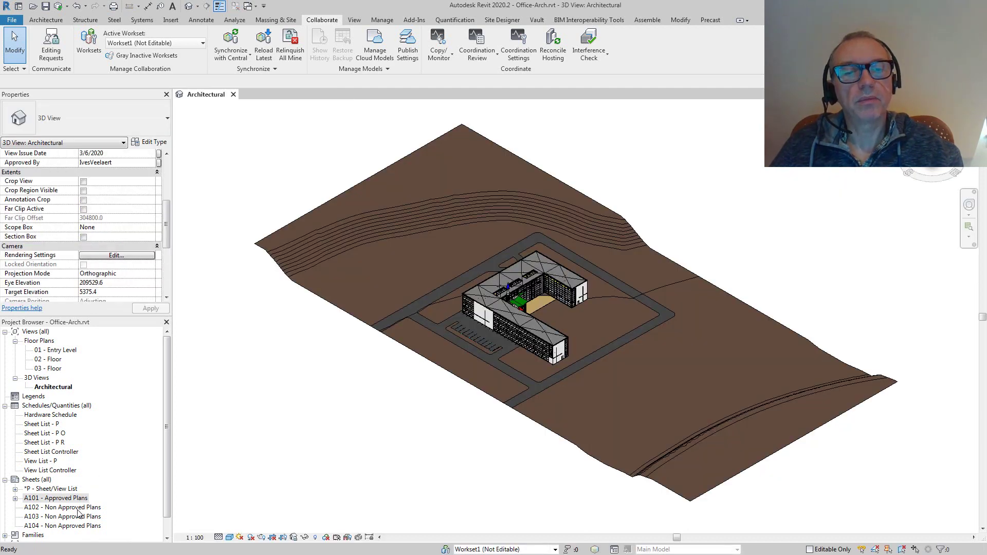
- Open sheet A102 - Non Approved Plans to check it, then close it back to 3D
double_click(78, 509)
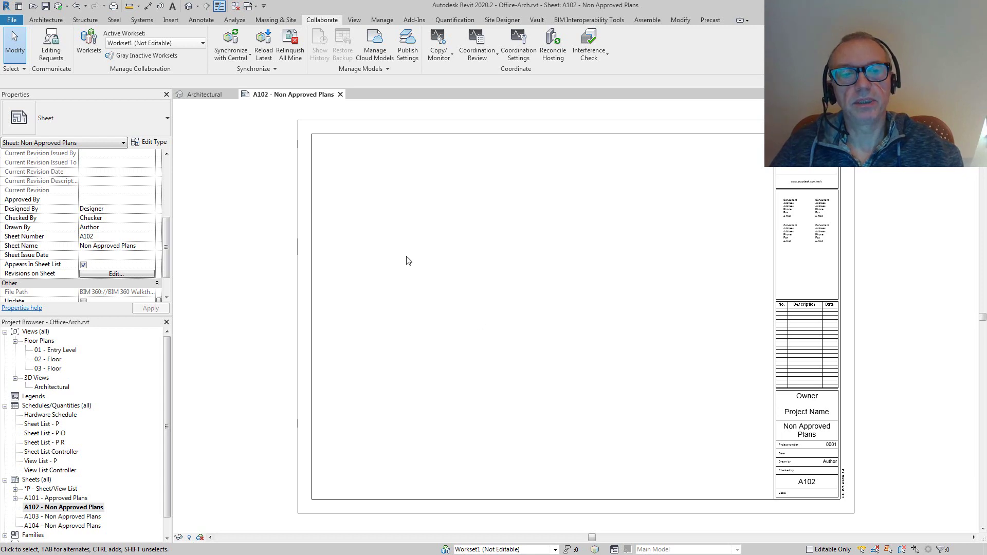
left_click(340, 95)
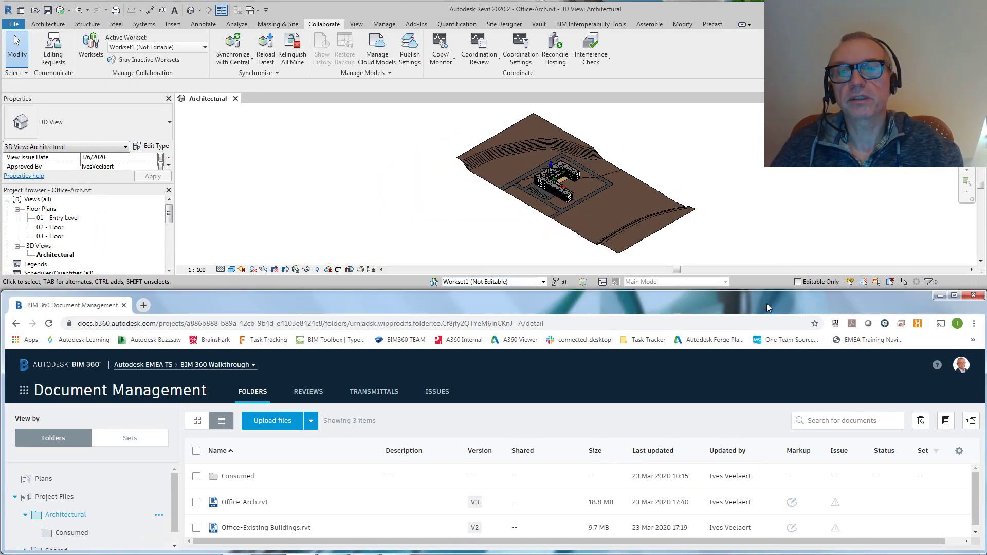
- Maximize the browser, zoom and orbit Office-Arch.rvt V3 in the viewer, then return to the folder
left_click(955, 297)
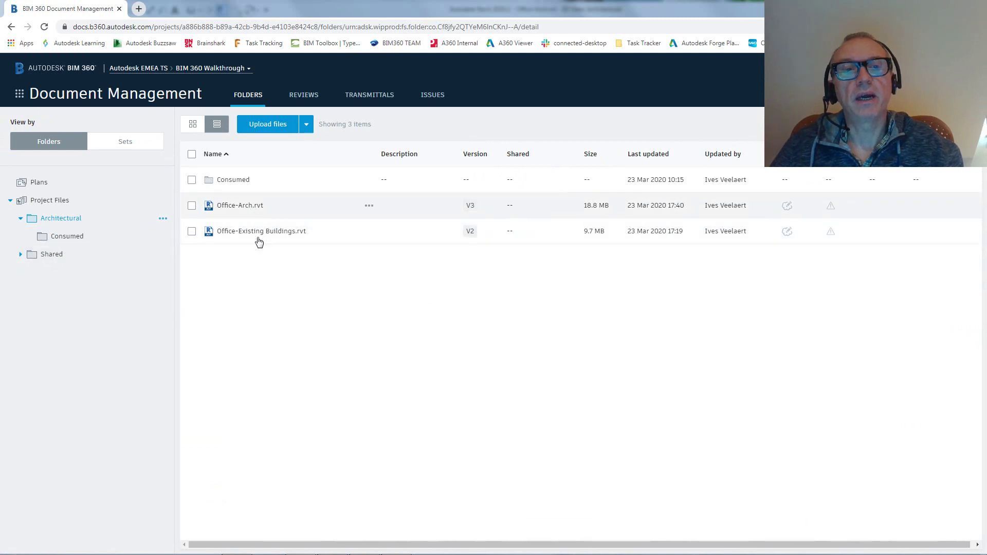
left_click(237, 207)
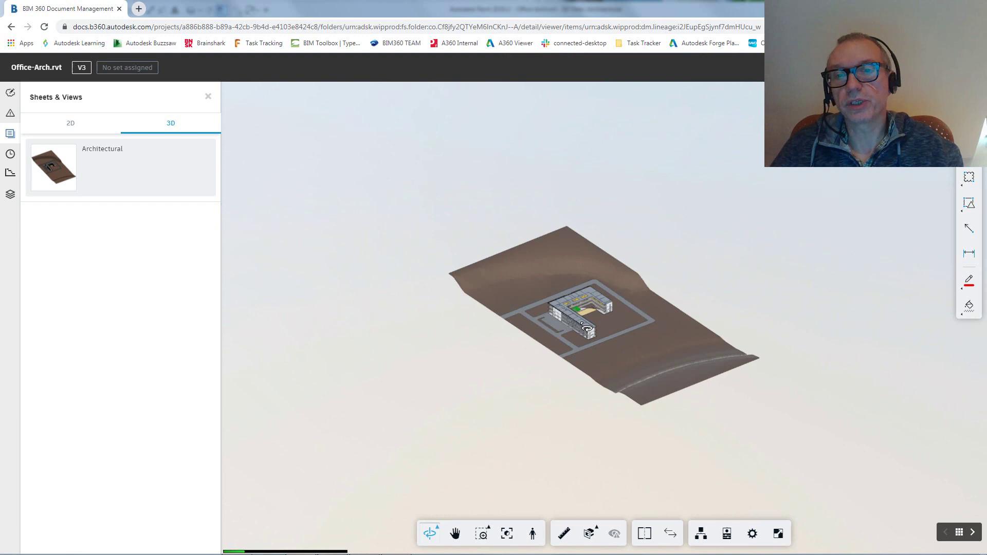
scroll(586, 330, "up", 5)
scroll(588, 325, "up", 6)
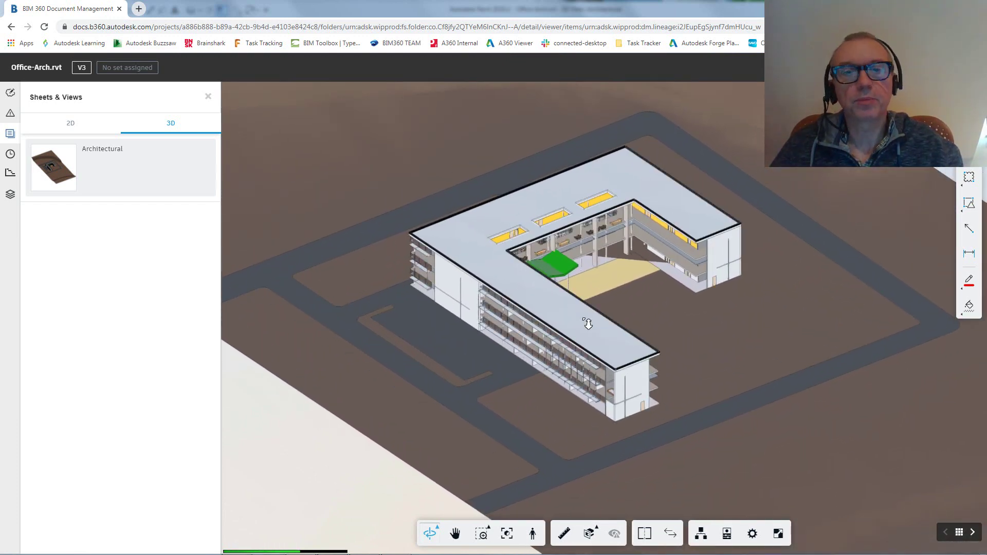
left_click_drag(566, 391, 513, 413)
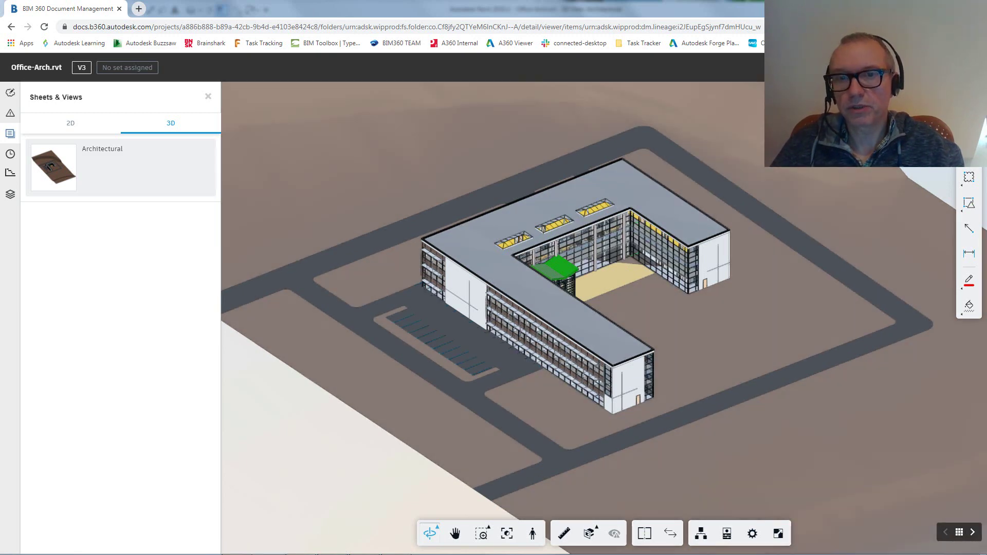
key("alt+Left")
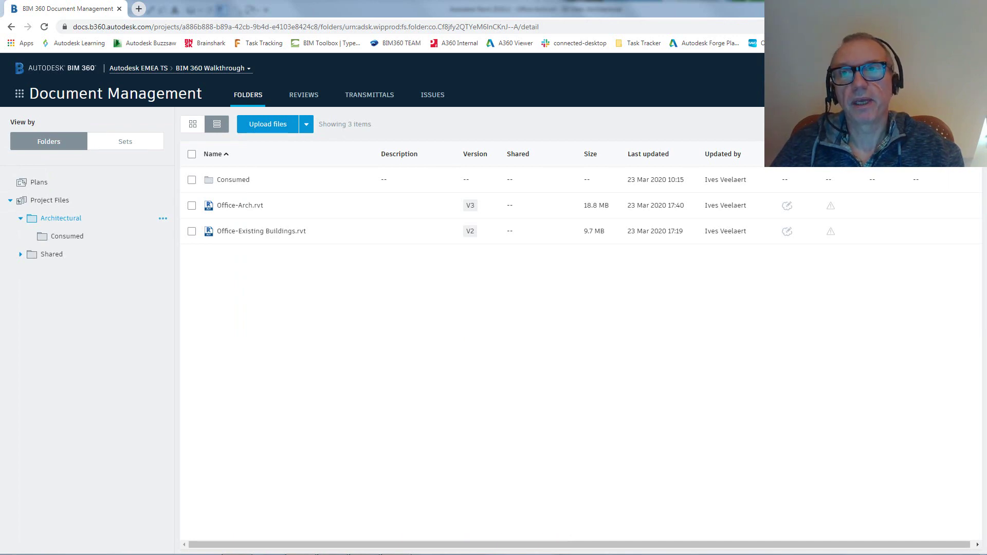
- Restore the browser to the lower half of the screen, then maximize Revit again
left_click_drag(507, 10, 508, 293)
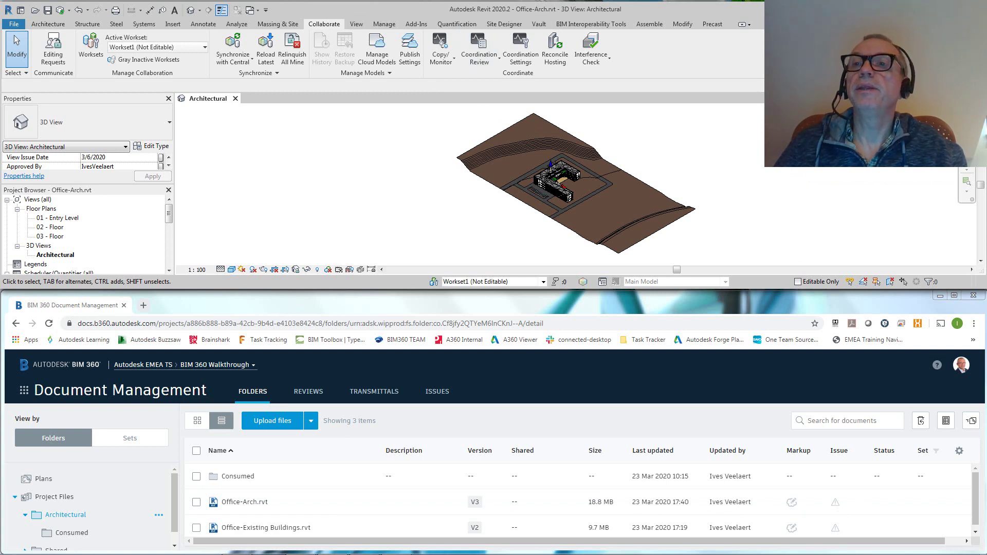
key("super+Up")
- Open Publish Settings for Package Arch and show All views and sheets in the Model
key("z")
key("f")
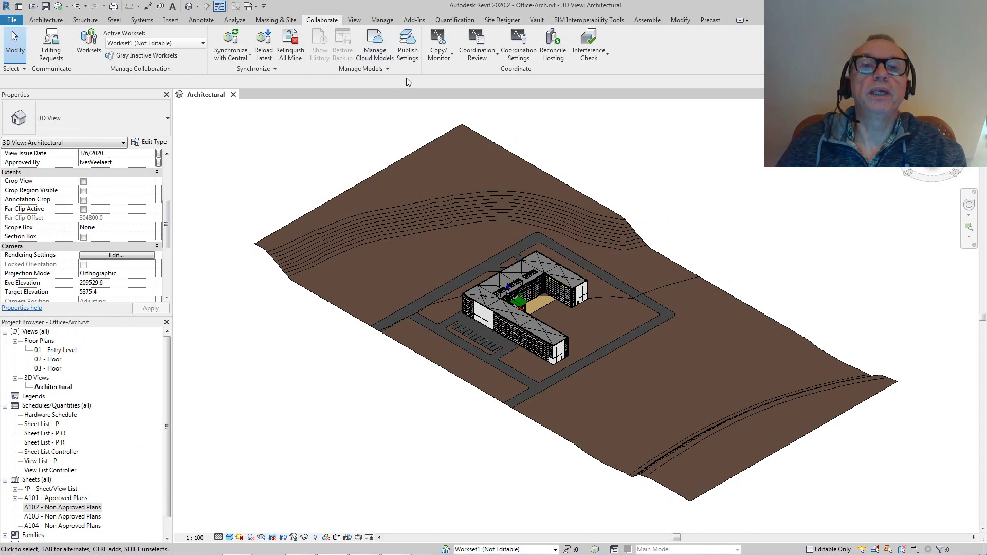
left_click(408, 46)
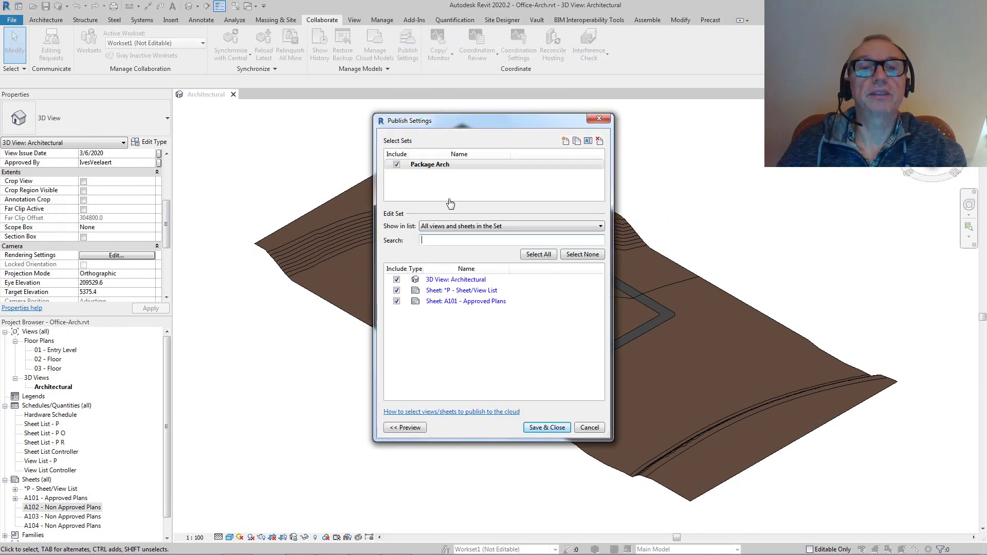
left_click_drag(482, 122, 570, 110)
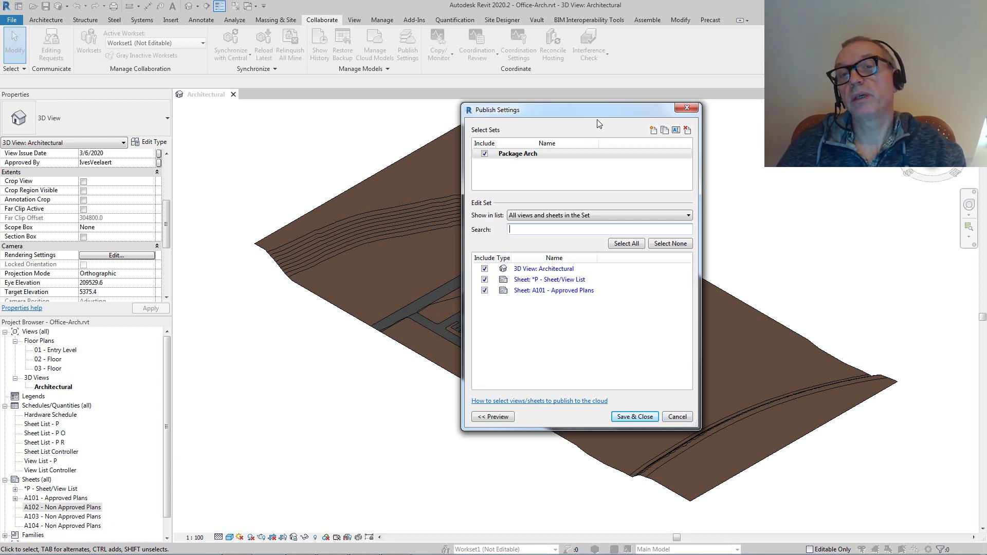
left_click_drag(598, 109, 585, 112)
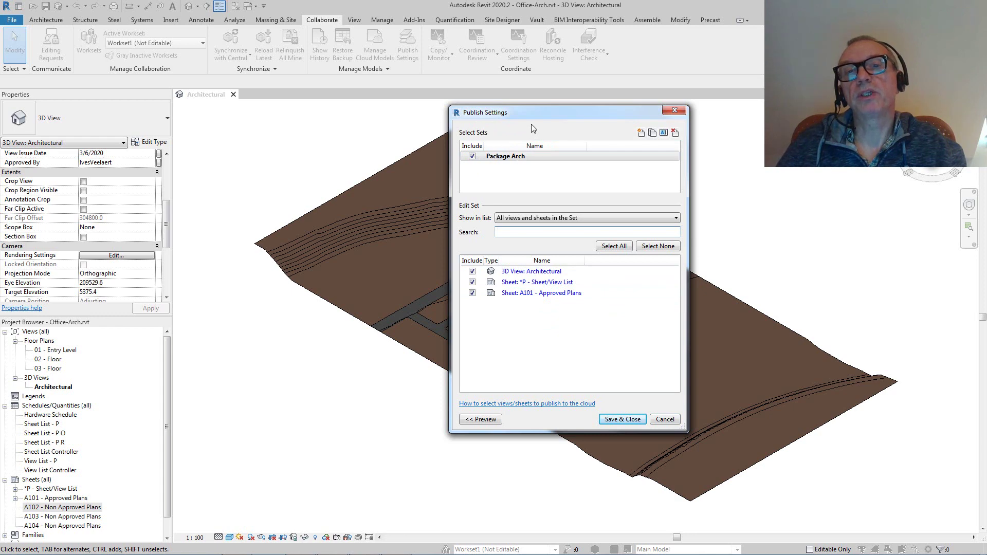
left_click(593, 217)
left_click(557, 283)
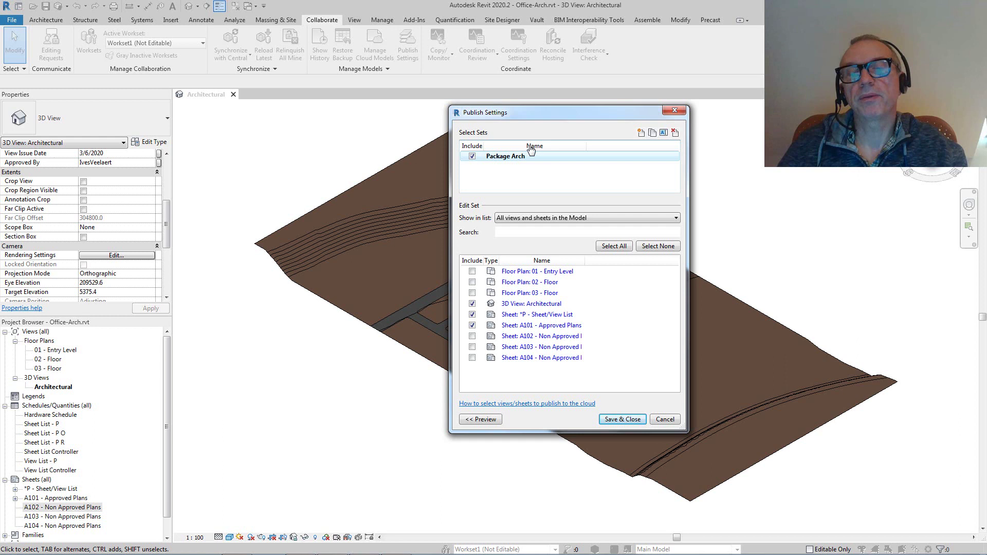
left_click_drag(565, 115, 519, 113)
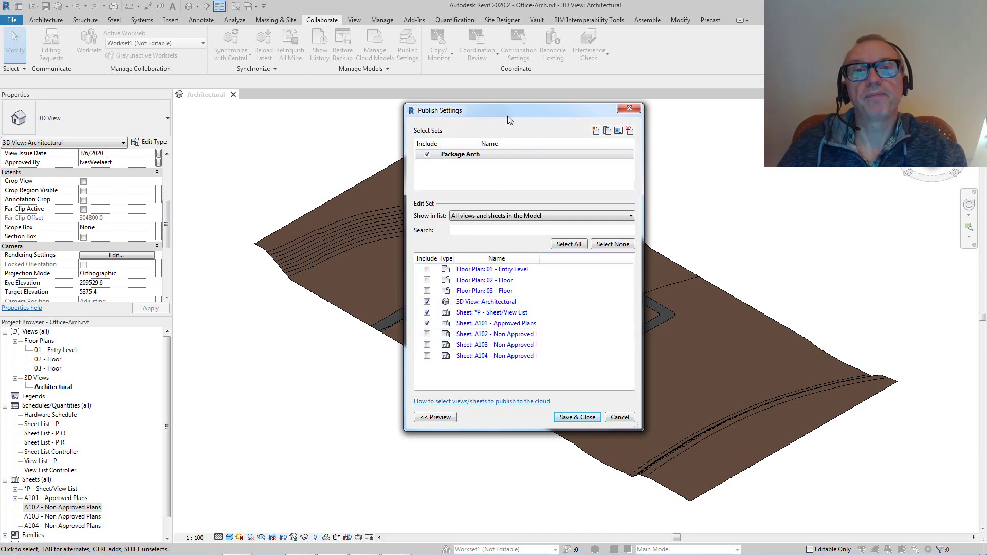
left_click_drag(507, 114, 547, 117)
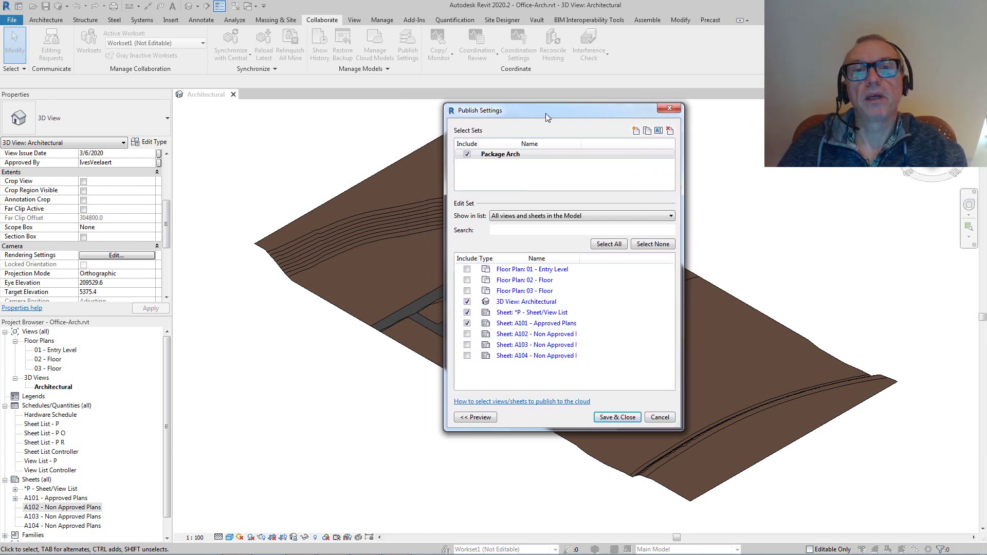
- Cancel the Publish Settings dialog without saving
left_click(660, 418)
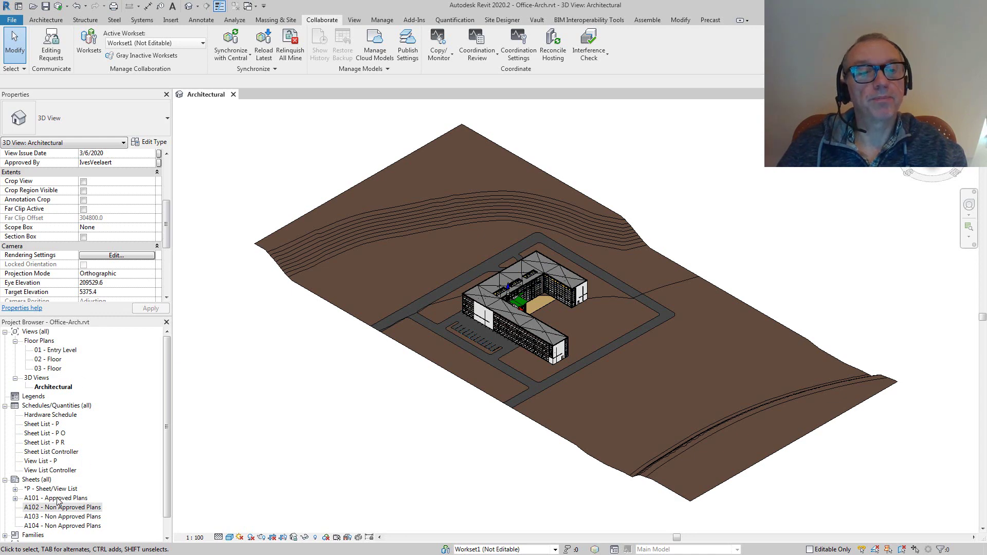
- In the 01 - Entry Level plan, set the double-flush door's offset dimension to 130
double_click(54, 350)
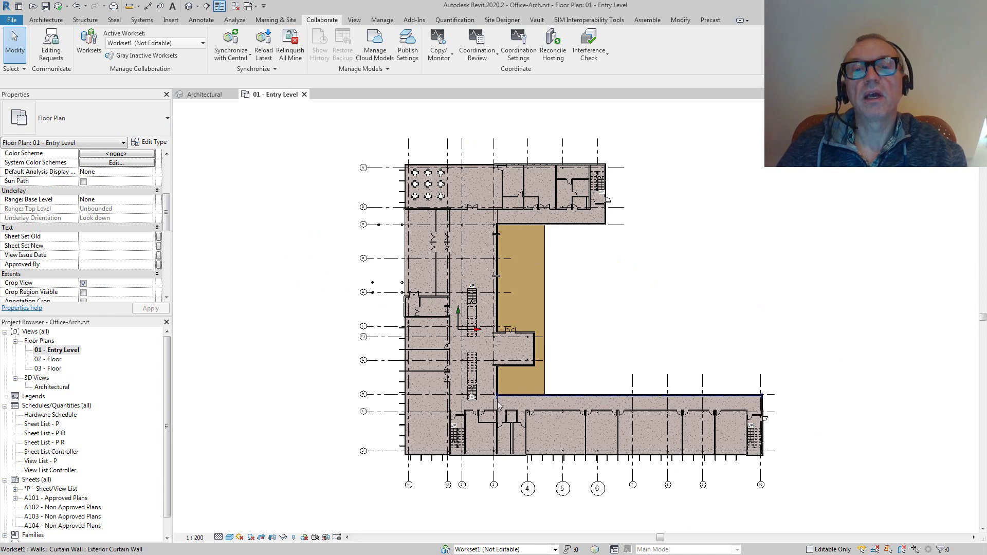
scroll(498, 401, "up", 6)
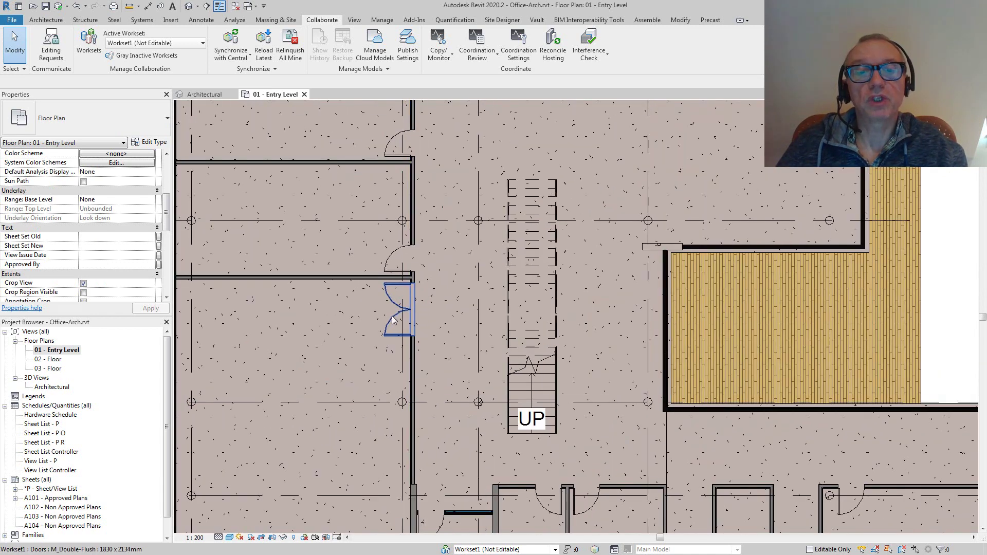
left_click(395, 318)
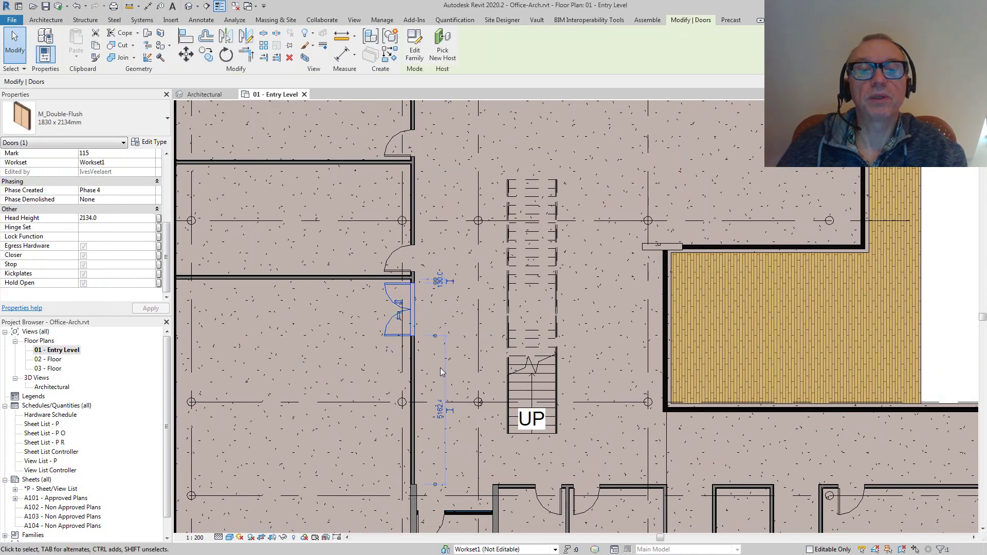
scroll(435, 308, "up", 2)
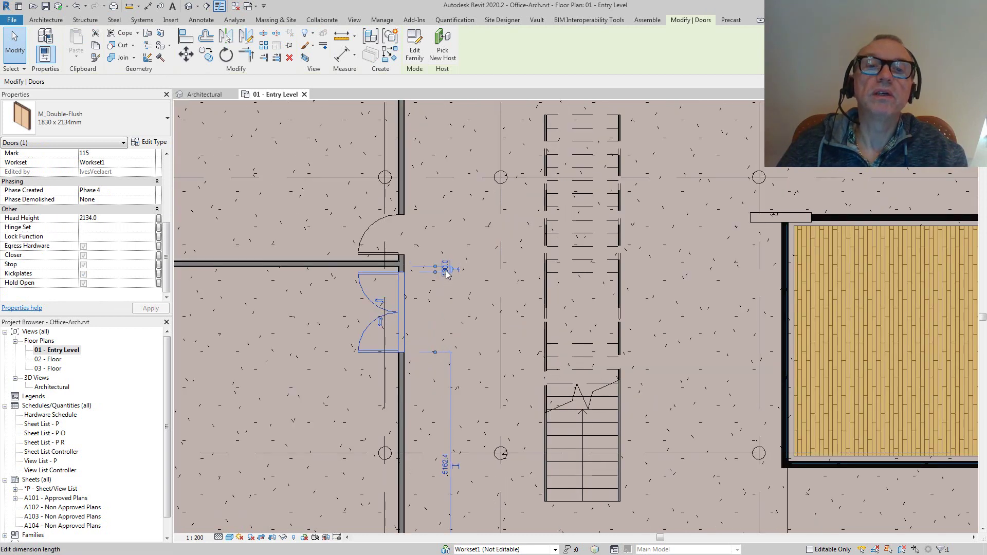
left_click(445, 269)
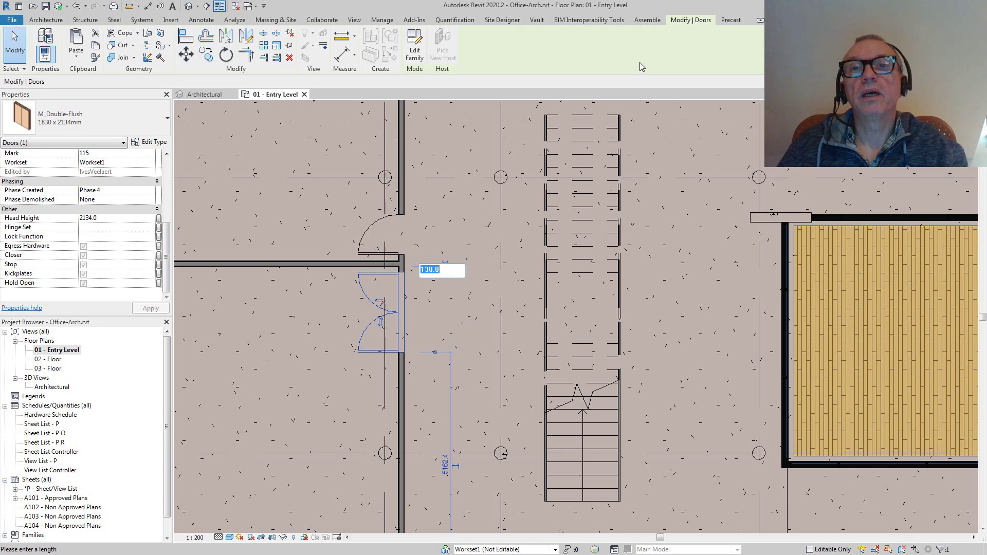
left_click(441, 471)
left_click(446, 463)
type("130")
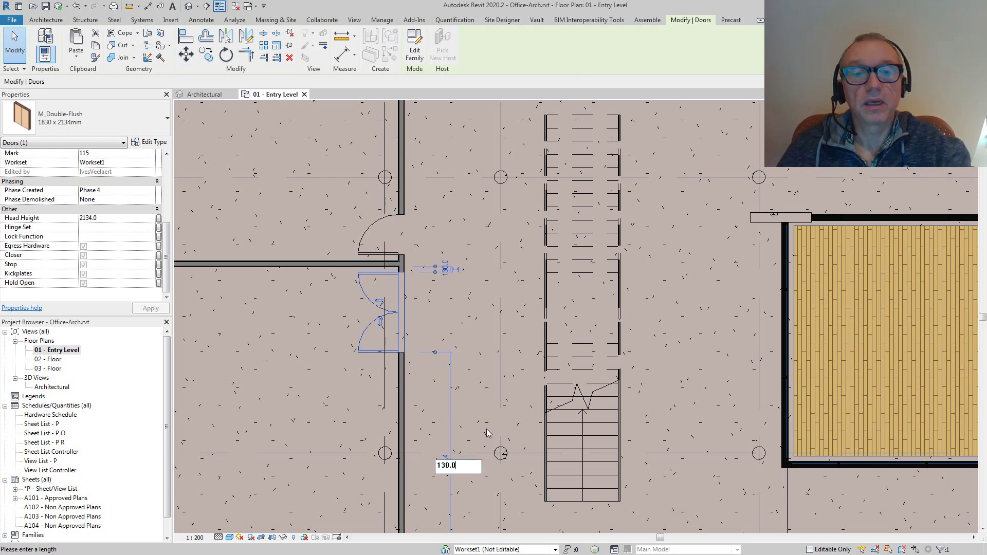
key("Return")
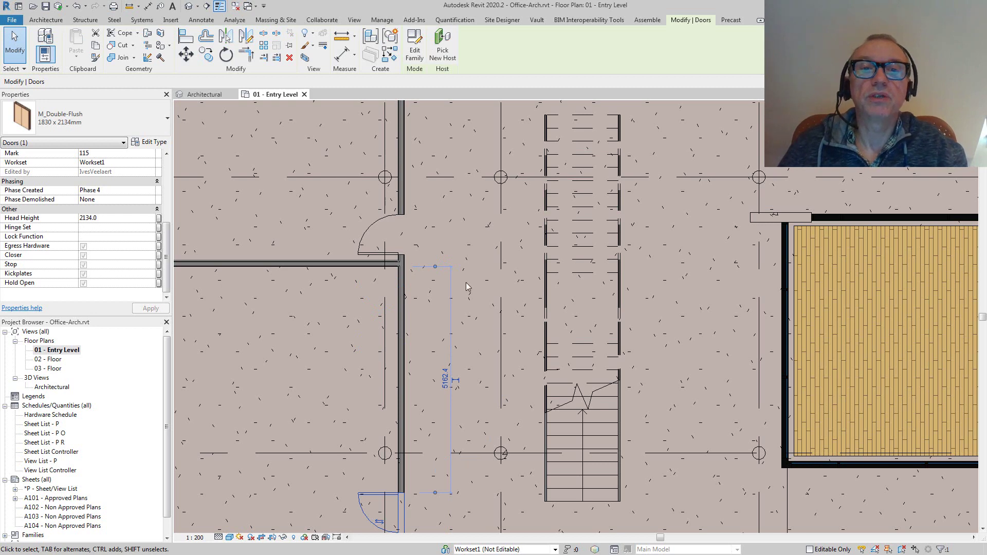
key("Escape")
scroll(446, 241, "down", 1)
scroll(447, 243, "down", 1)
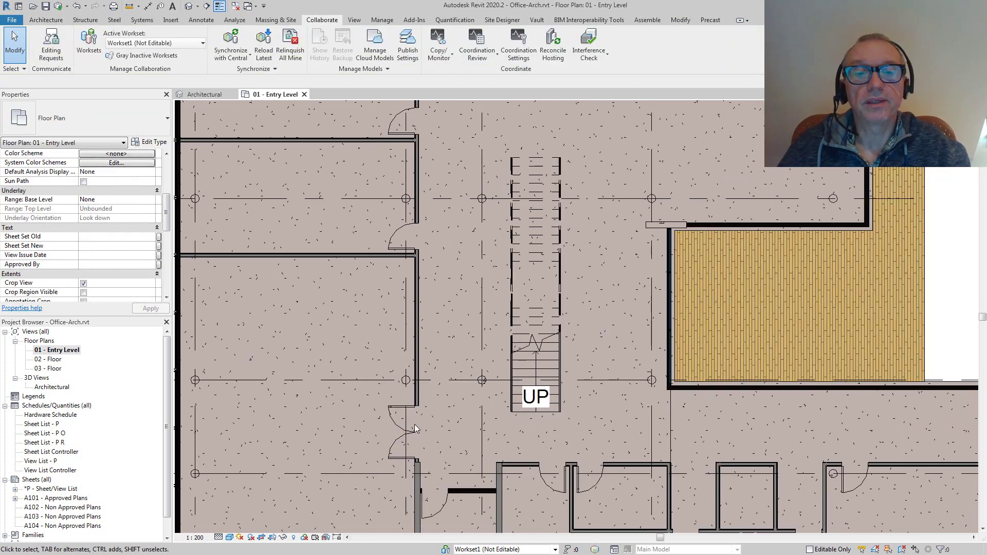
- Close the 01 - Entry Level plan and cancel Publish Settings after reviewing sheet A101
left_click(304, 94)
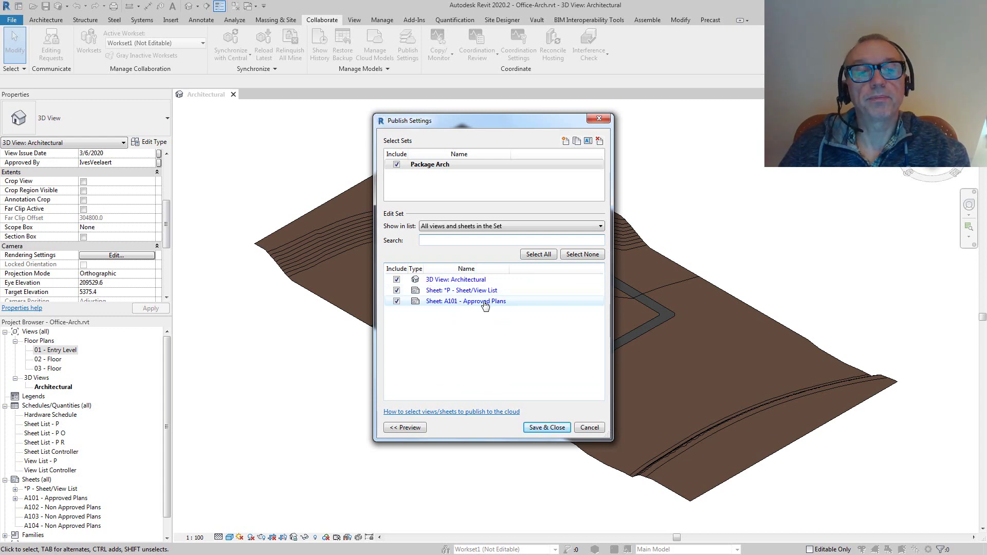
left_click(590, 427)
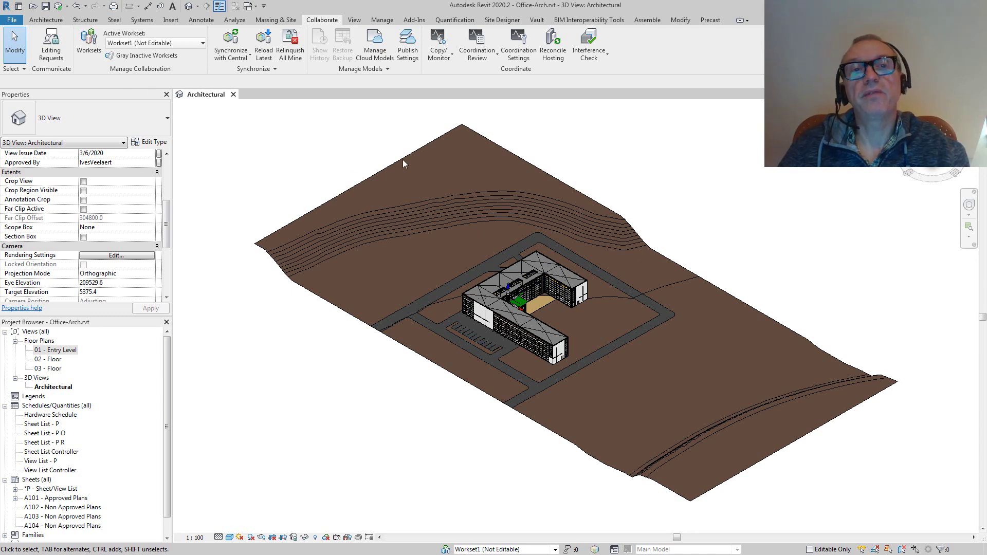
- Synchronize Office-Arch.rvt with central, then restore Revit down to reveal BIM 360
left_click(234, 45)
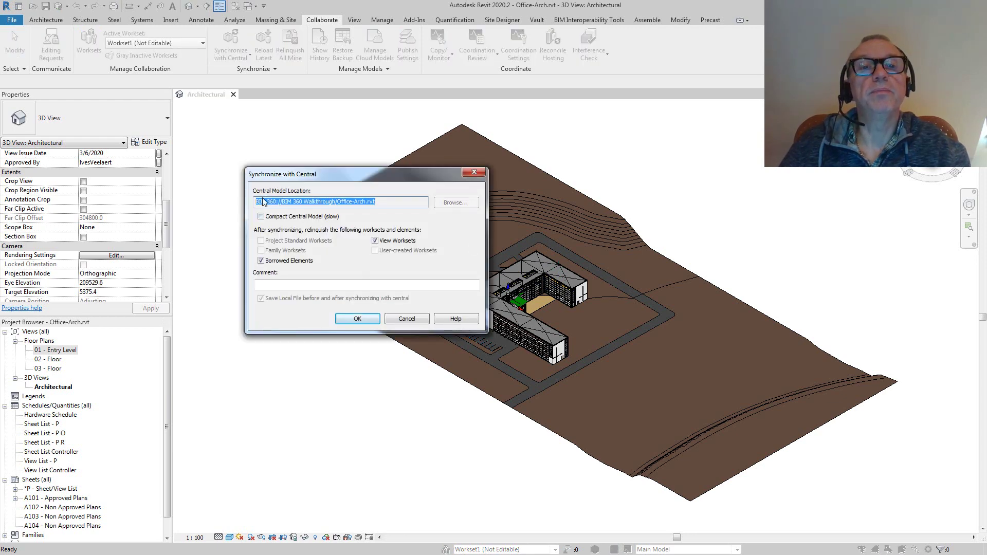
left_click(358, 320)
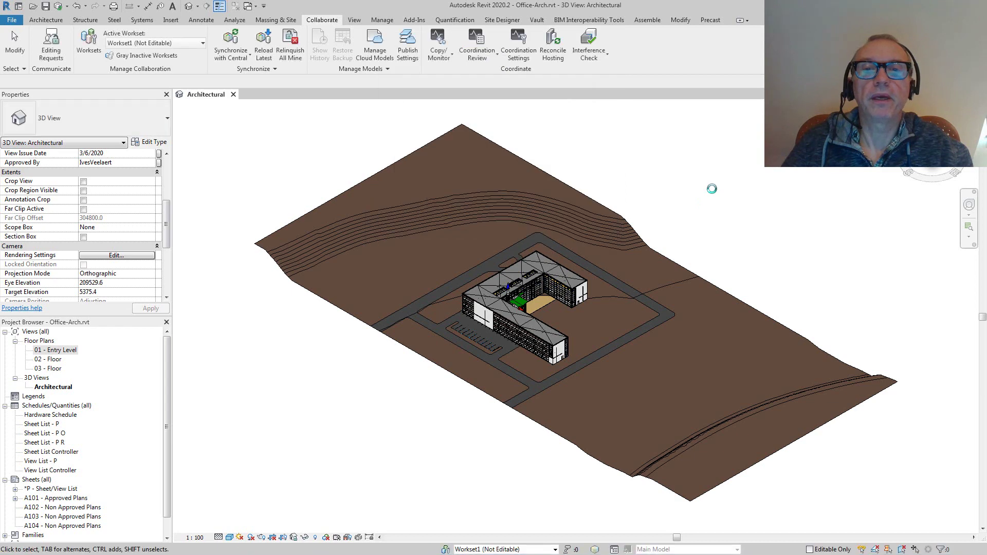
key("super+Down")
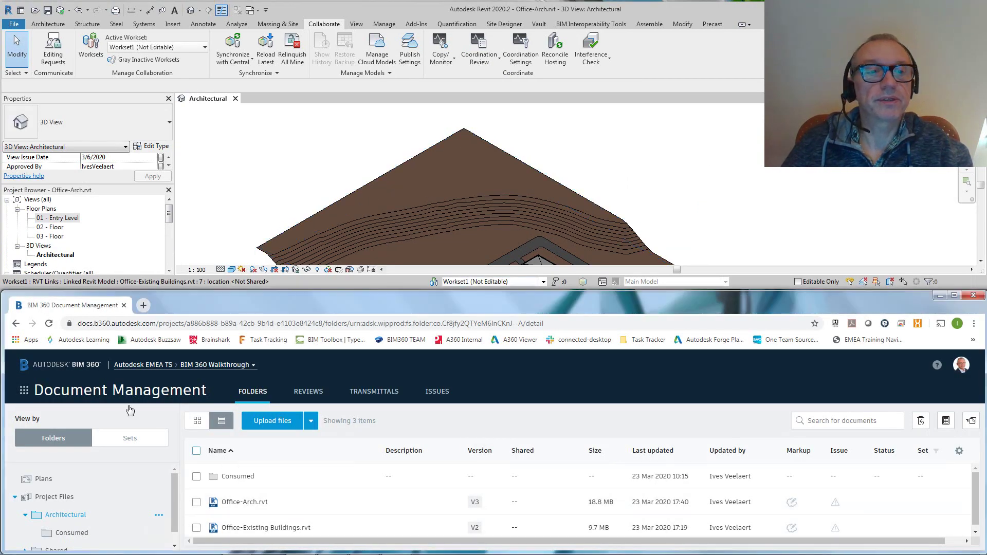
left_click(49, 323)
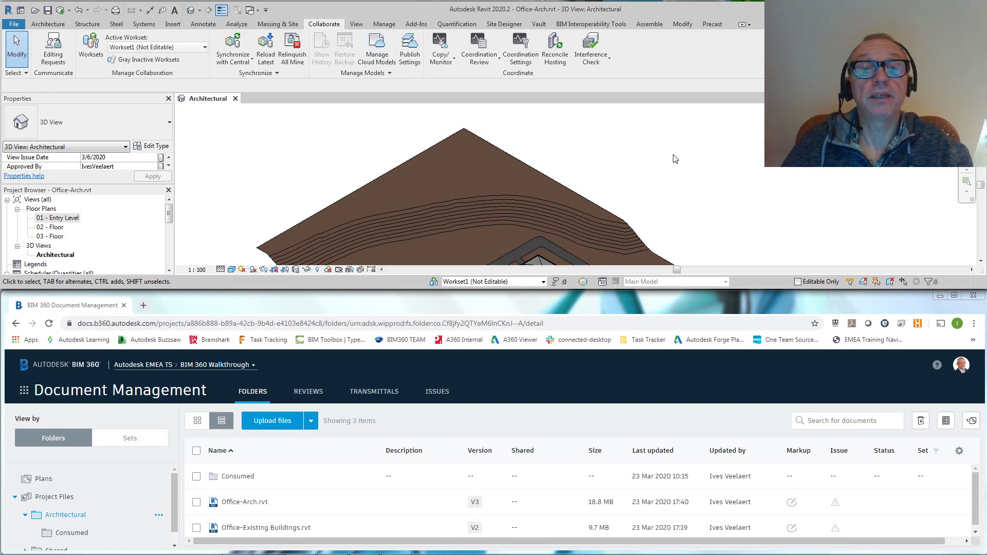
- From the Revit Home cloud models list, refresh and publish Office-Arch to BIM 360
left_click(21, 10)
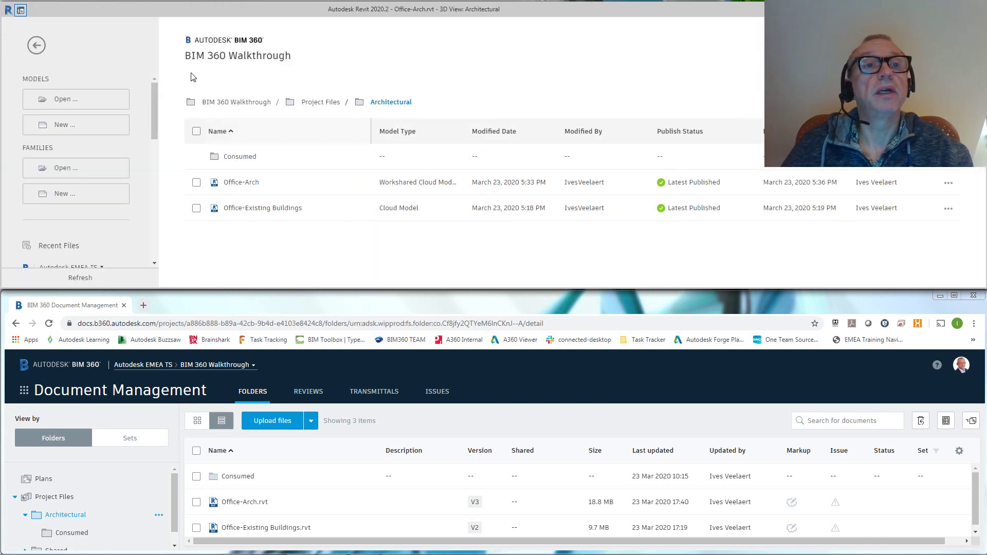
left_click(81, 278)
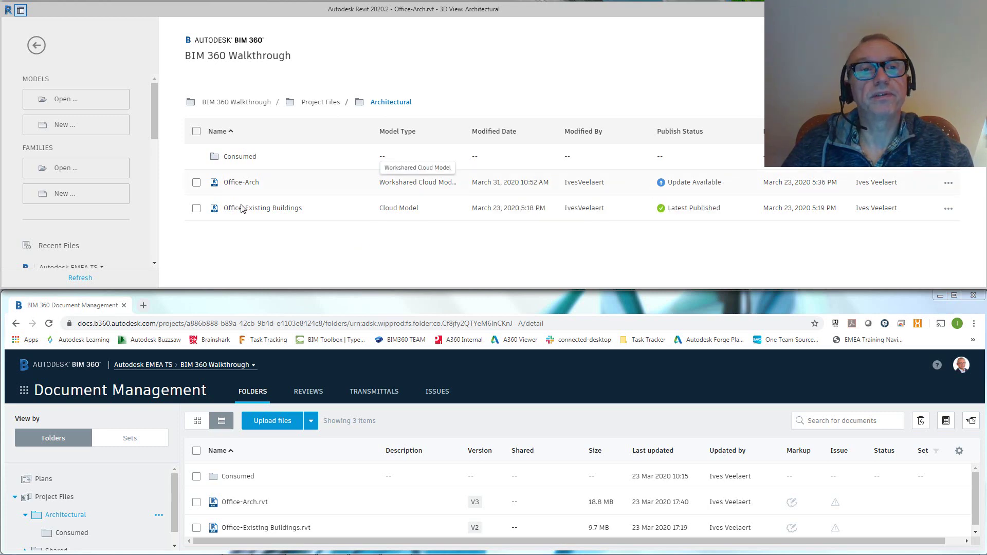
left_click(196, 183)
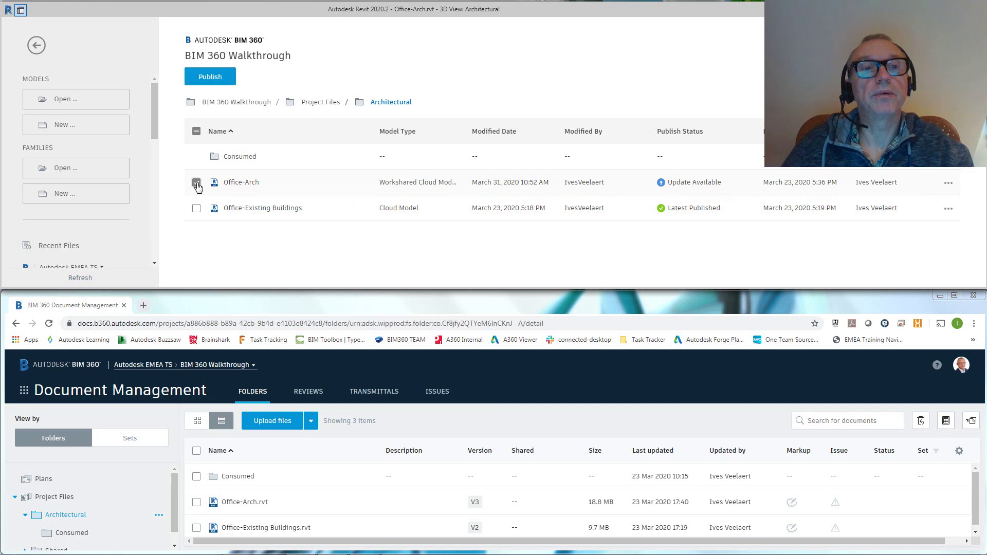
left_click(217, 78)
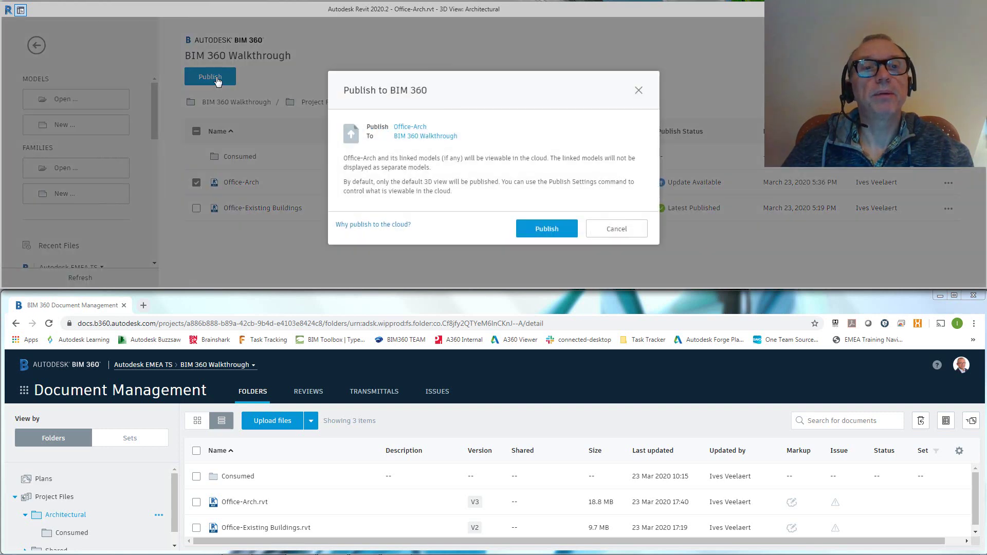
left_click(548, 229)
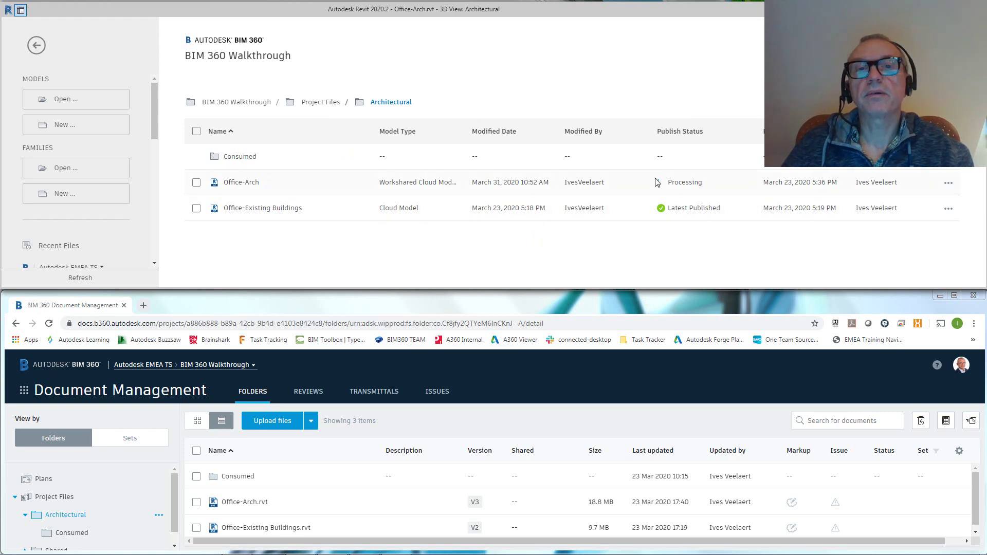
- Once Office-Arch.rvt shows Latest Published, open its V4 version in the BIM 360 viewer
left_click(438, 309)
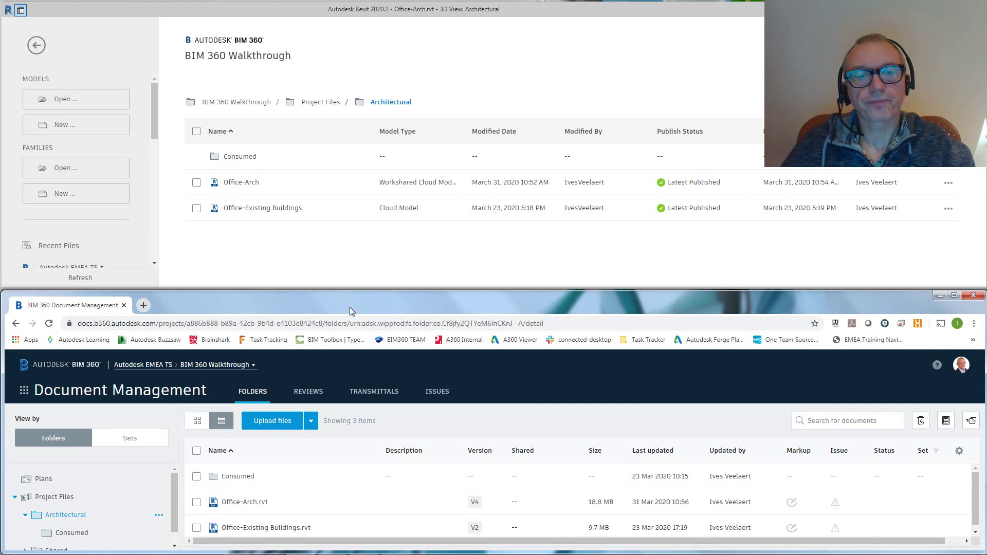
left_click(256, 502)
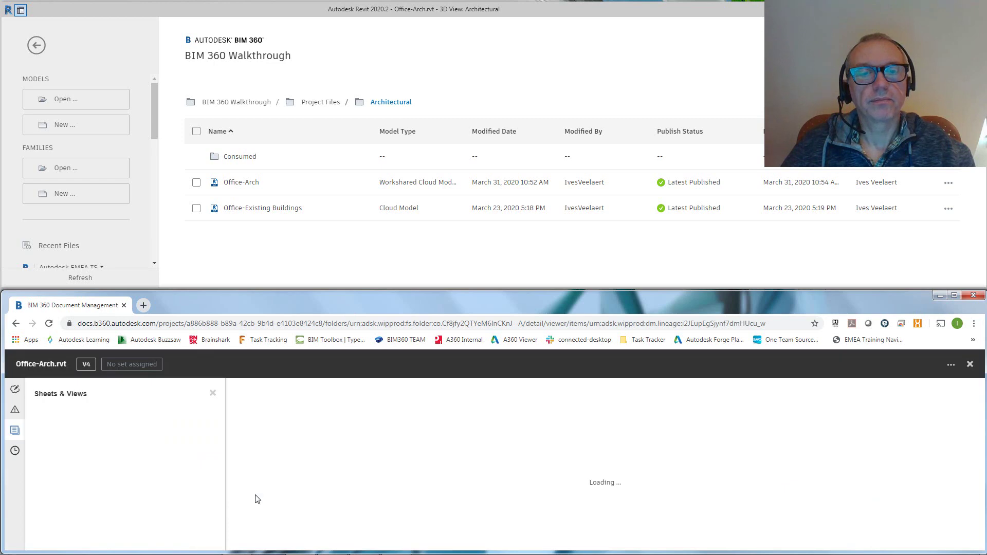
- Maximize the browser and open the 2D sheet A101 - Approved Plans from Sheets & Views
left_click(954, 297)
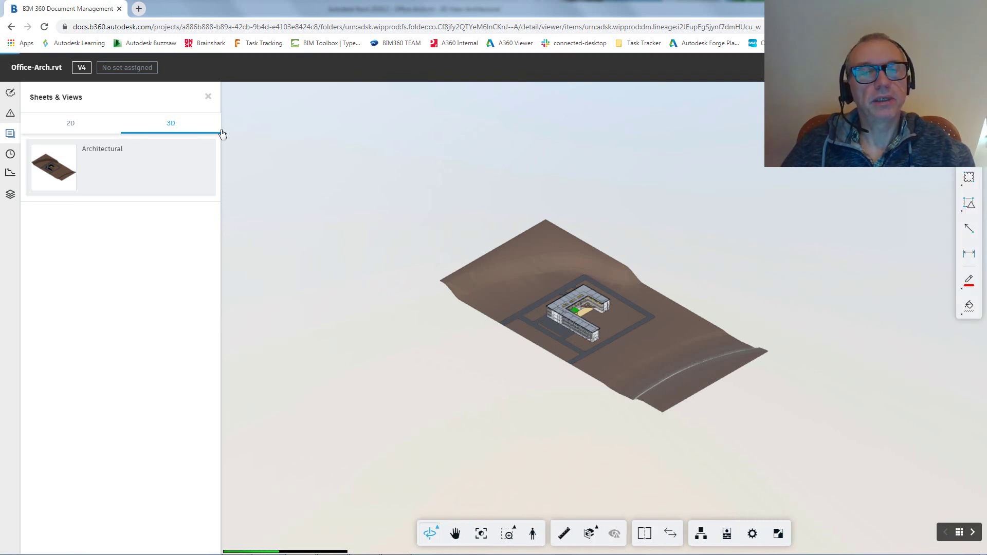
left_click(70, 124)
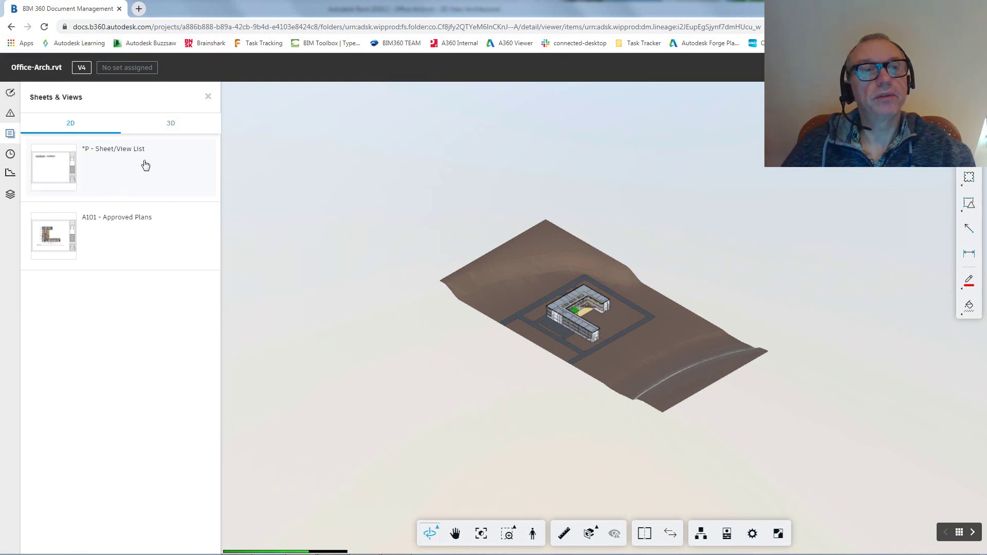
left_click(140, 237)
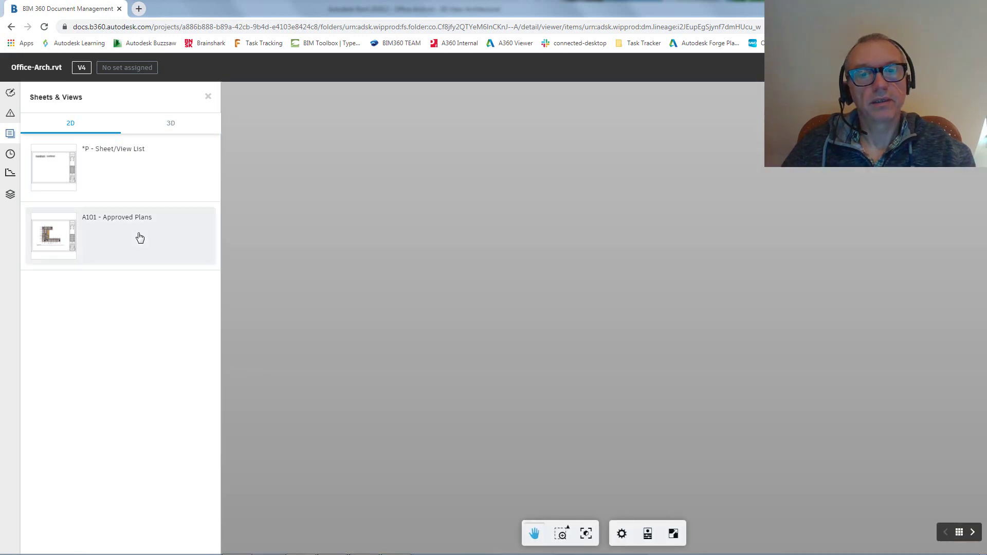
- Zoom in on the moved door near the lower stair, then back out to the full A101 sheet
scroll(466, 381, "up", 2)
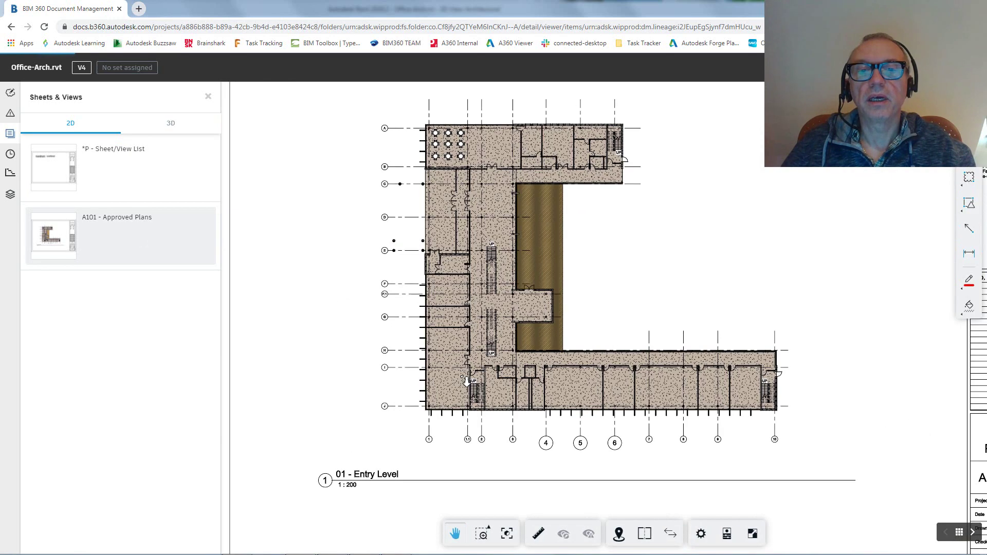
scroll(466, 381, "up", 5)
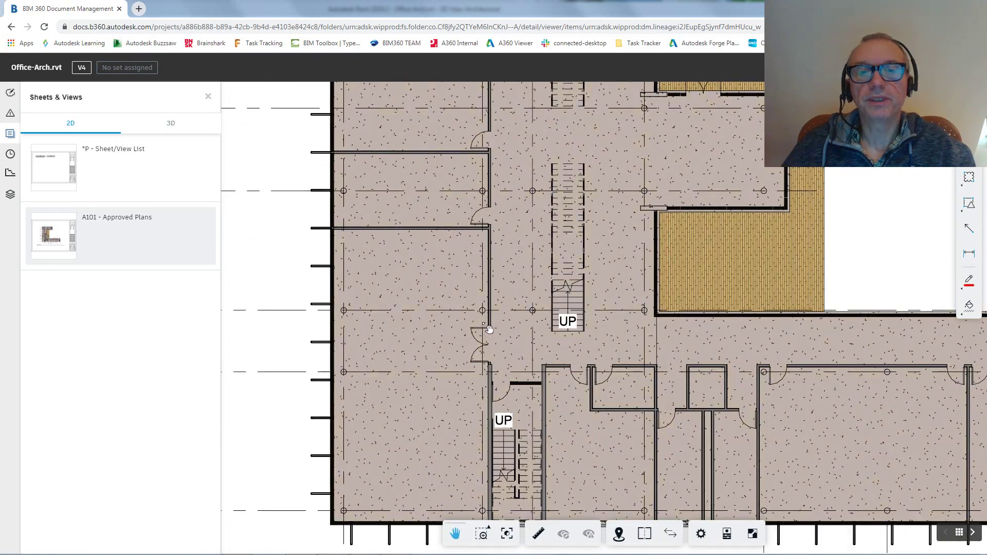
scroll(488, 352, "up", 2)
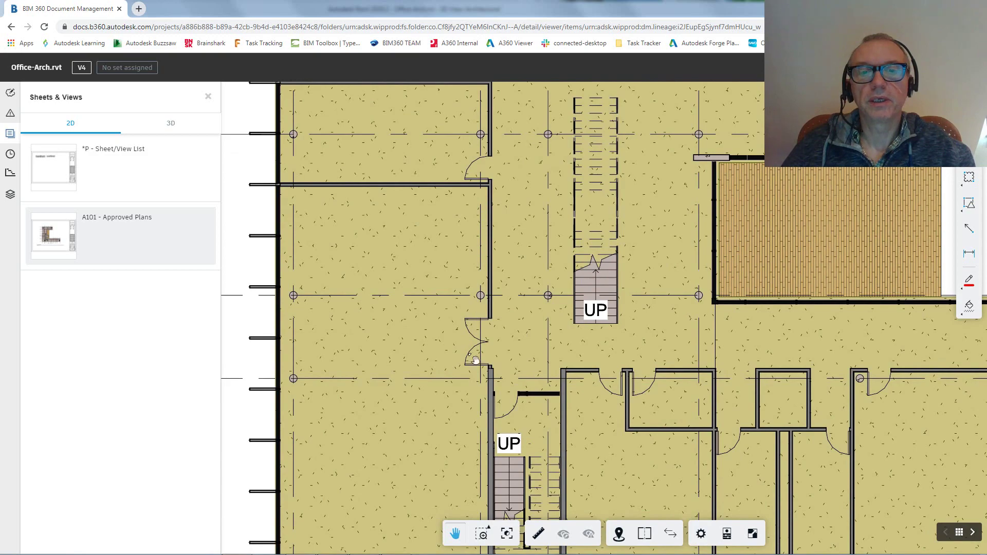
scroll(480, 332, "down", 4)
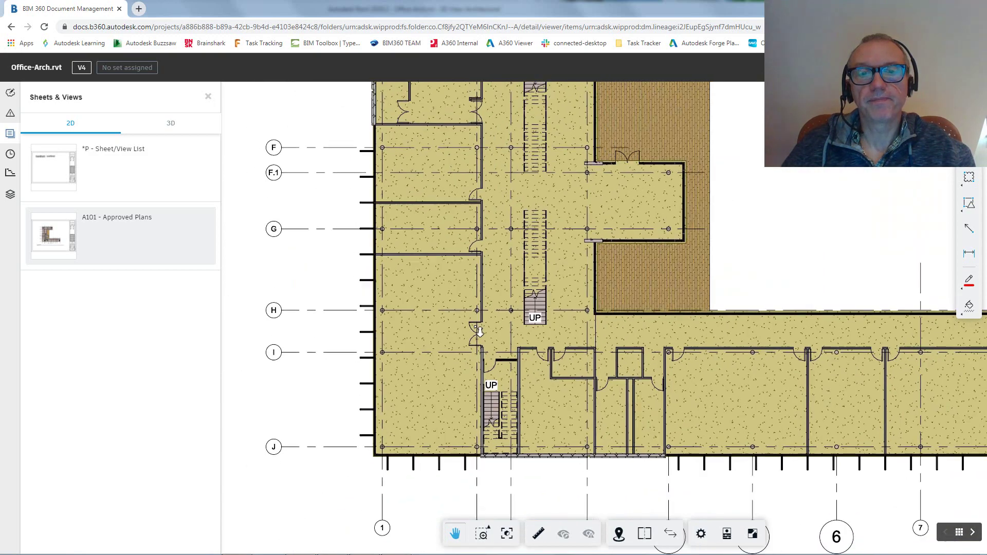
scroll(479, 332, "down", 5)
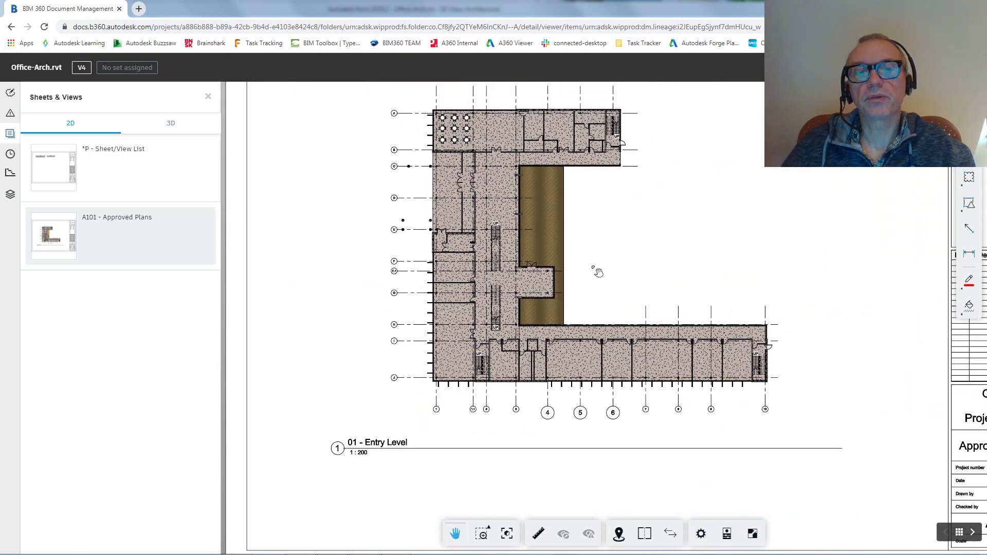
scroll(454, 357, "up", 2)
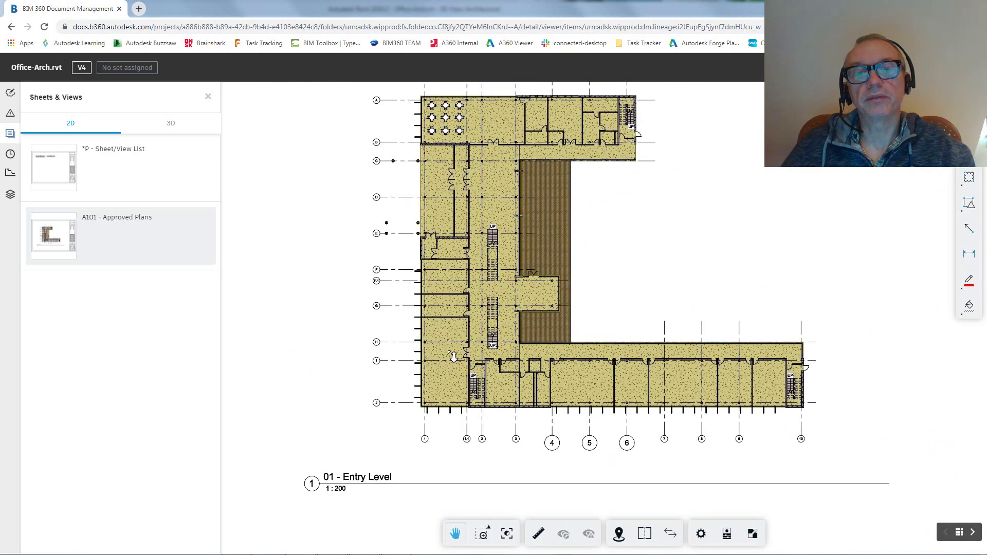
scroll(466, 357, "down", 1)
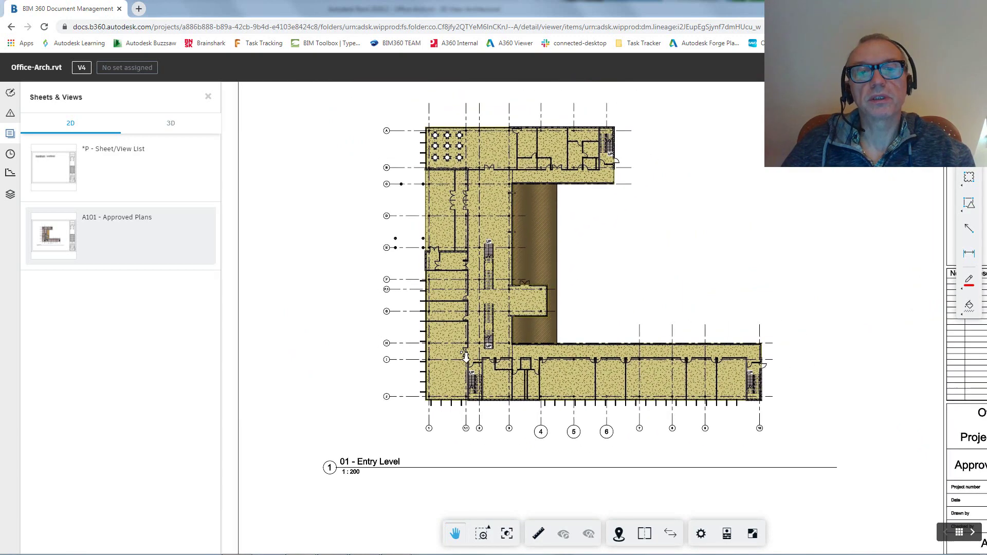
scroll(632, 271, "down", 2)
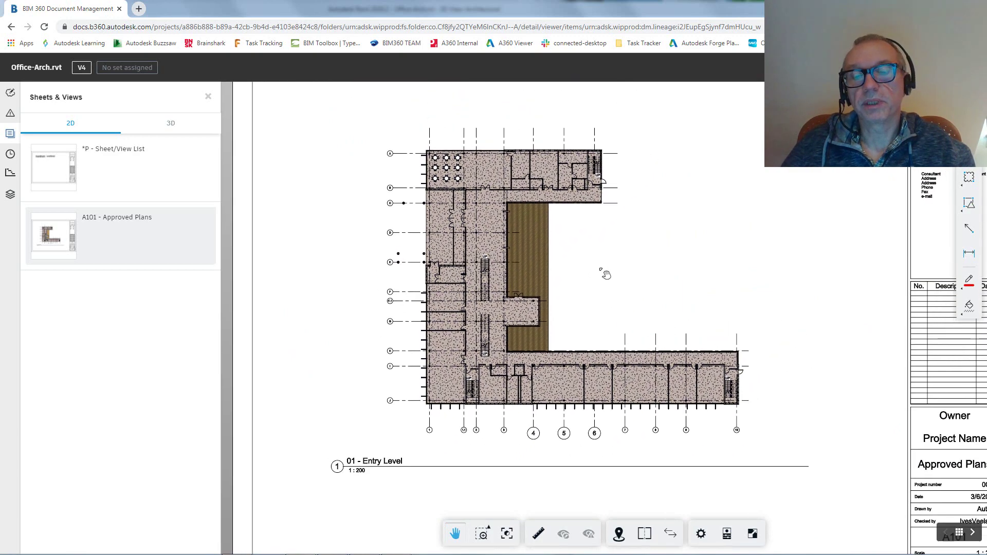